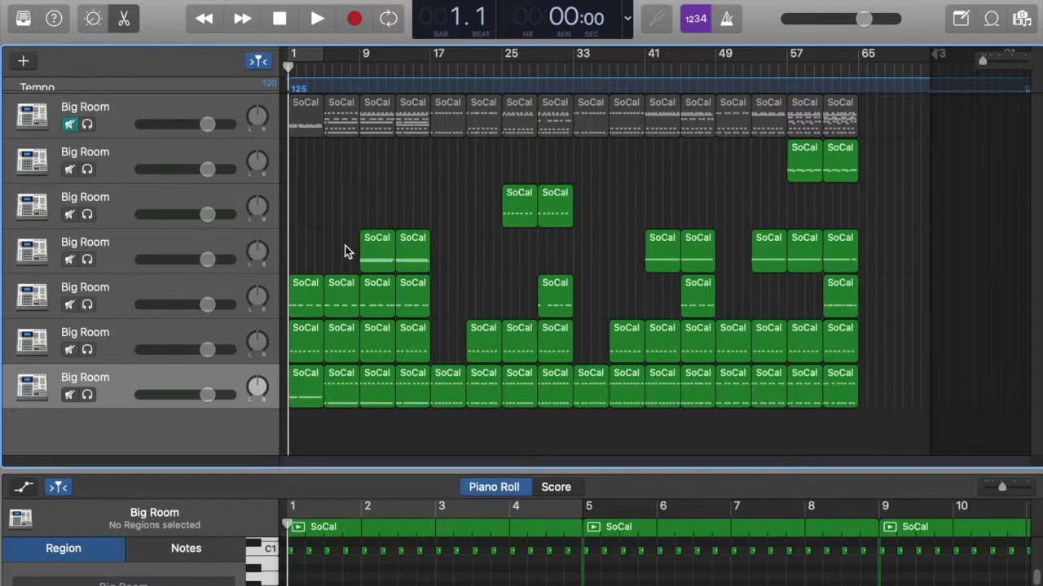
Select the drum regions track by track, from the second through the seventh track.
click(166, 153)
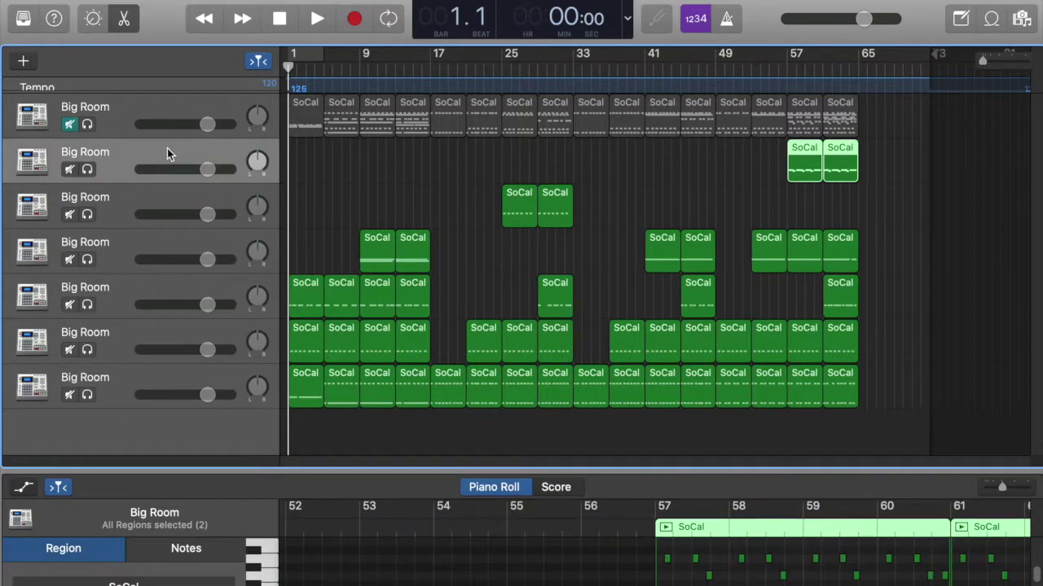
click(303, 177)
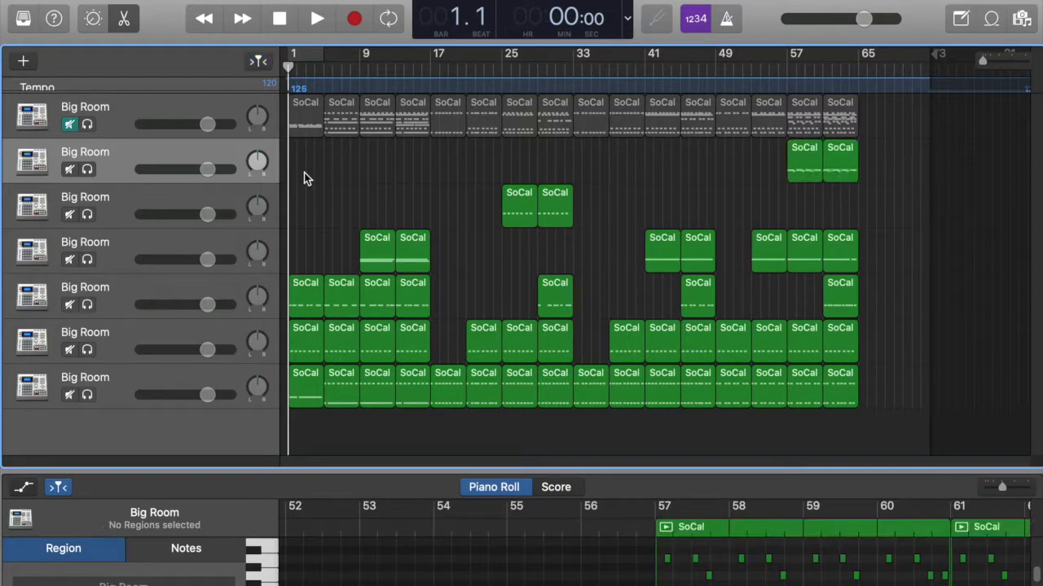
click(188, 154)
click(191, 196)
click(190, 245)
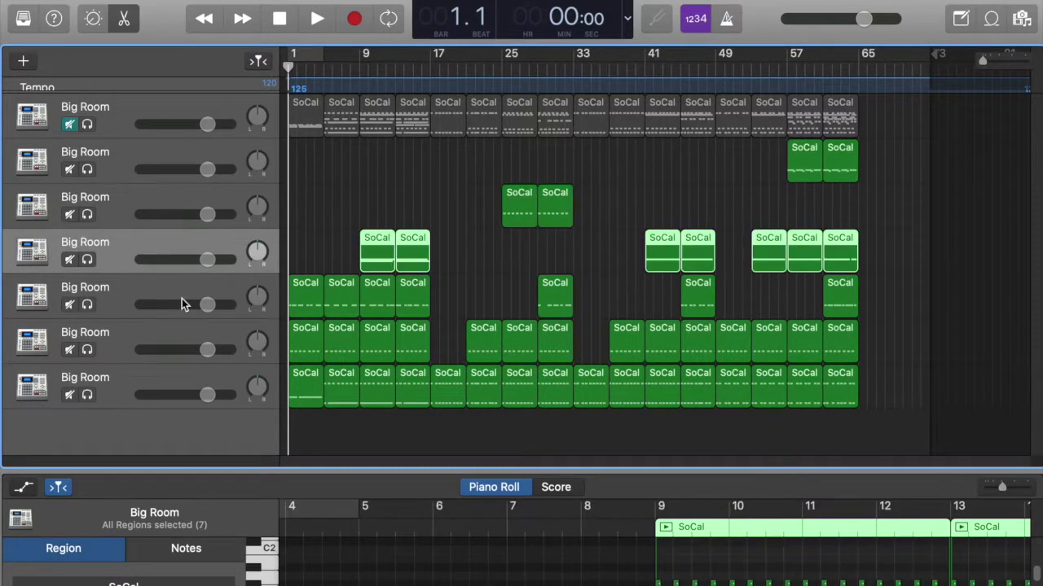
click(183, 303)
click(189, 329)
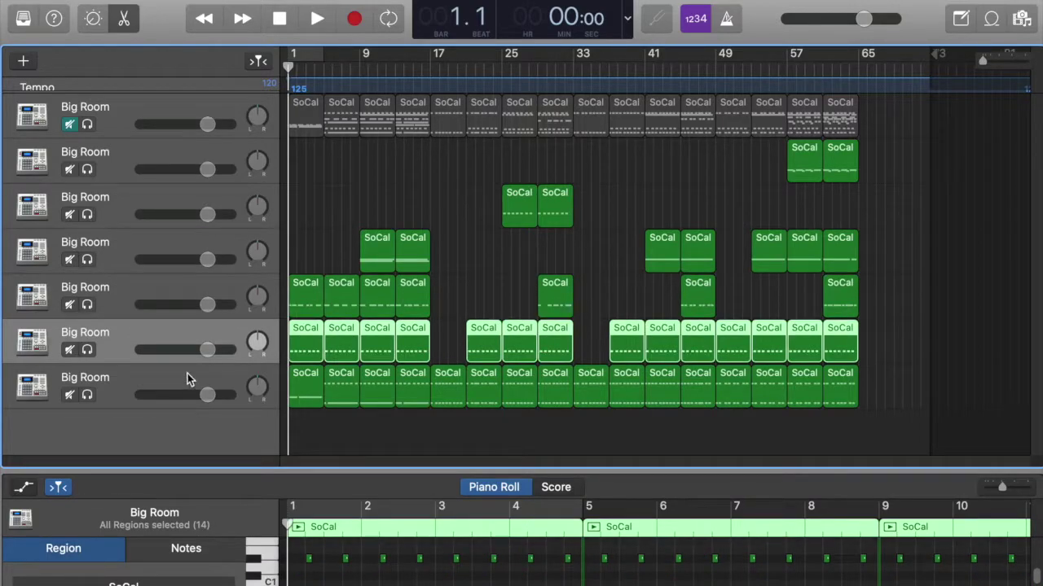
click(187, 373)
click(182, 297)
click(182, 333)
click(178, 242)
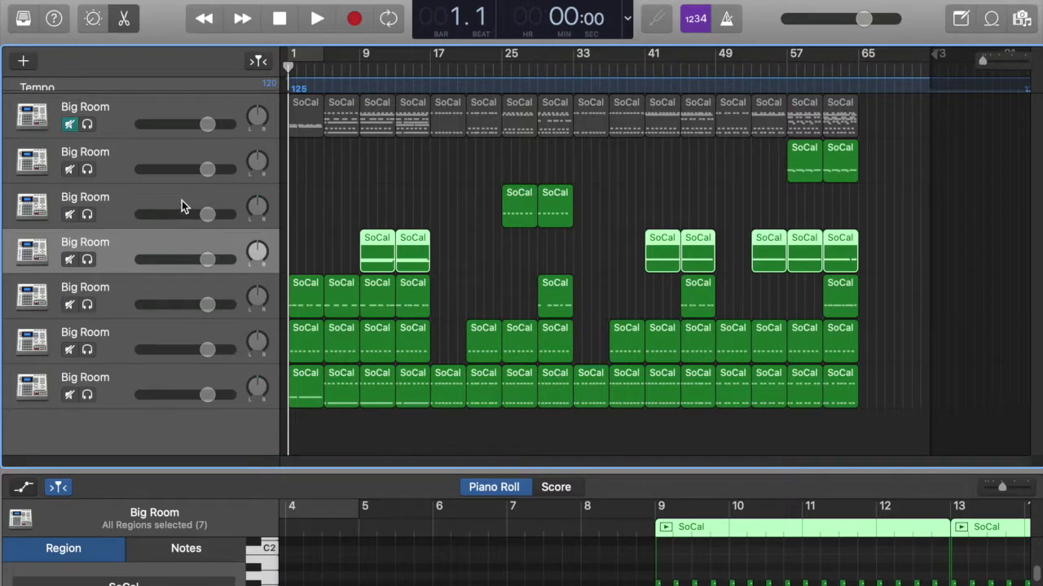
click(182, 201)
click(179, 159)
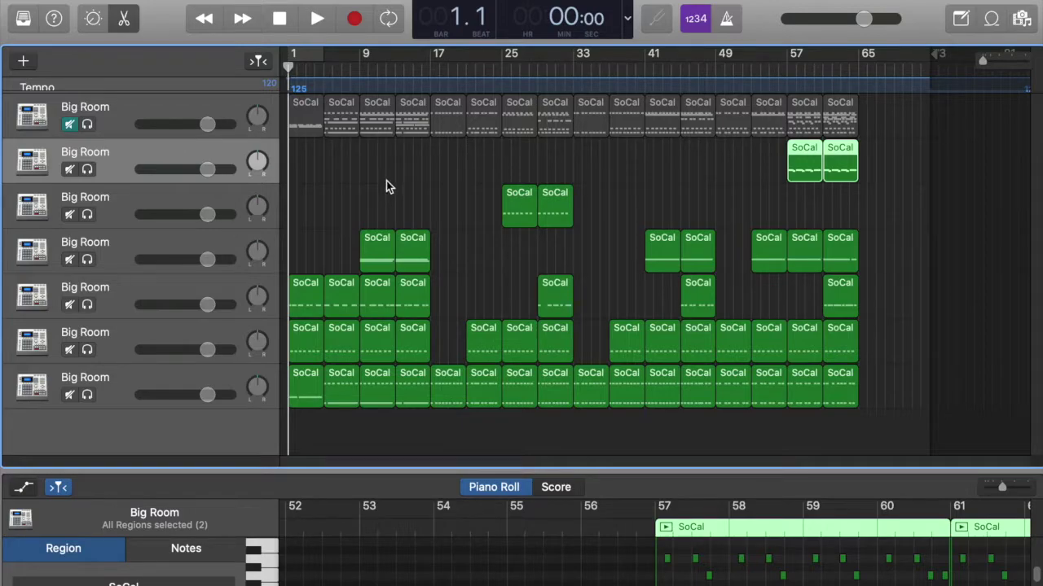
click(153, 198)
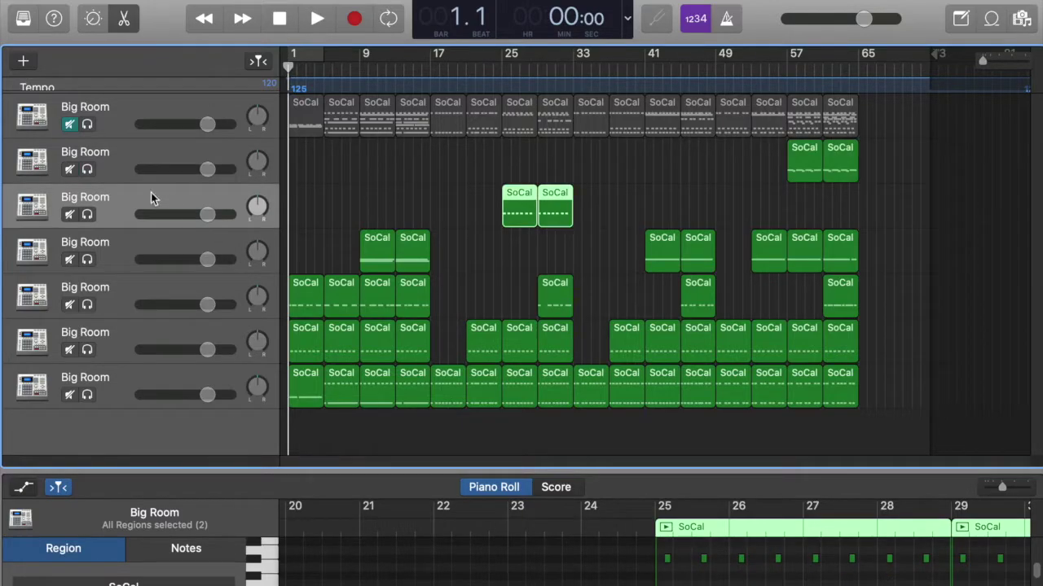
Audition the second, third and fourth tracks solo, then select the fourth track's regions.
click(87, 171)
click(86, 170)
click(88, 215)
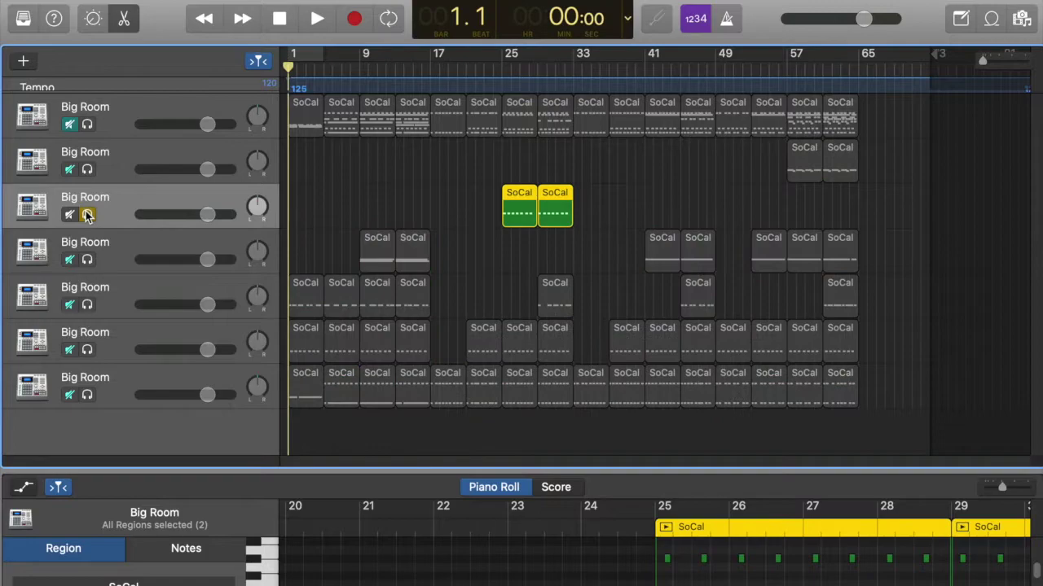
click(87, 214)
click(87, 259)
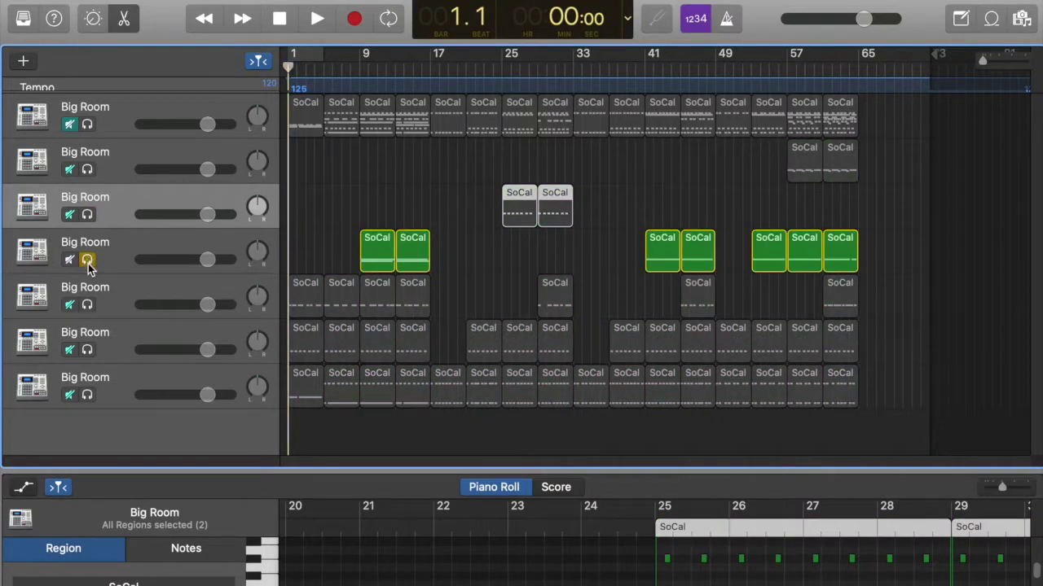
click(87, 259)
click(124, 251)
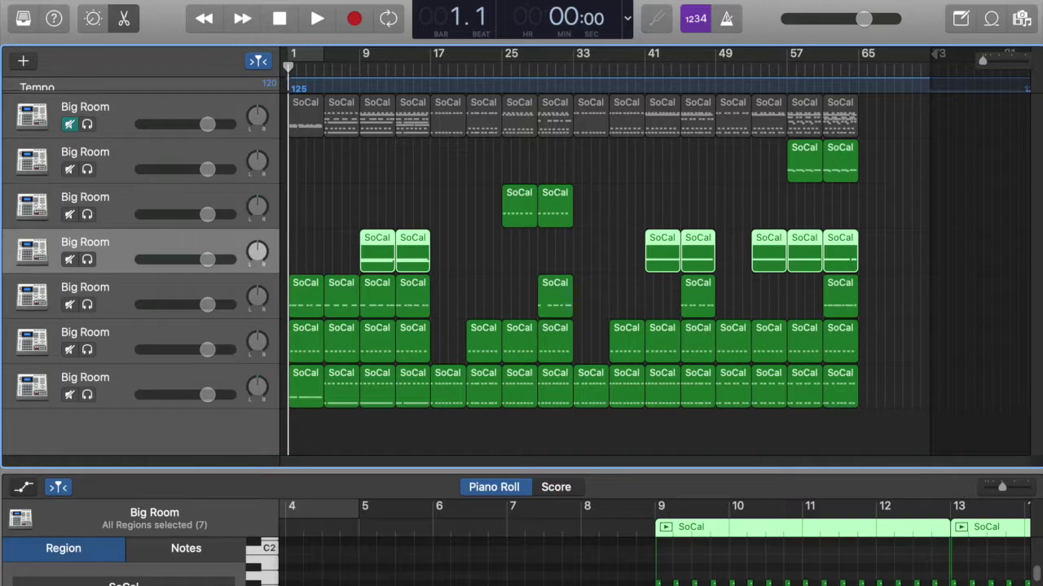
Close FreeHouseDrums, answer the save prompt, and create a new empty project with one audio track.
key(super+w)
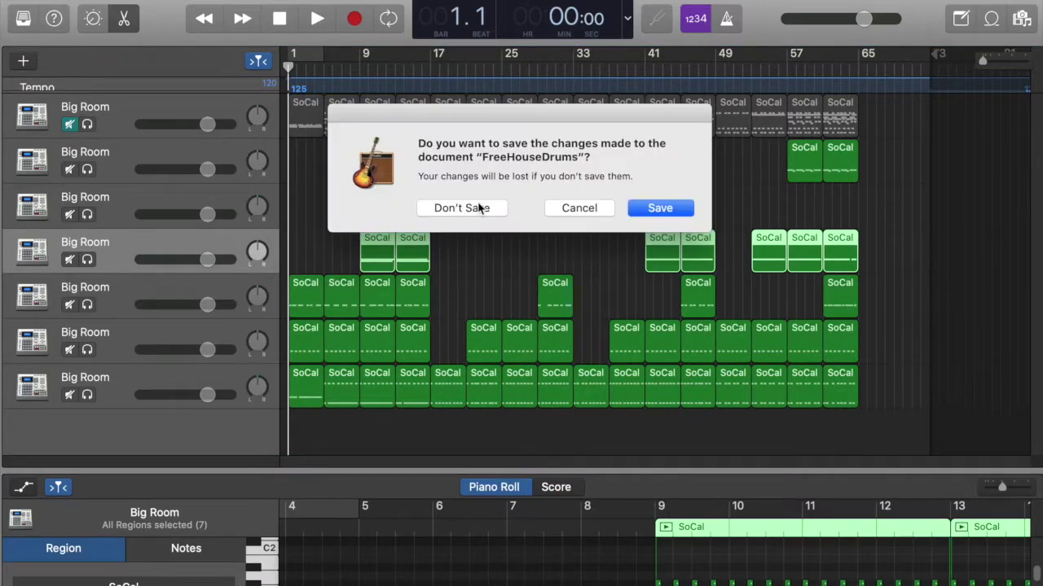
click(654, 209)
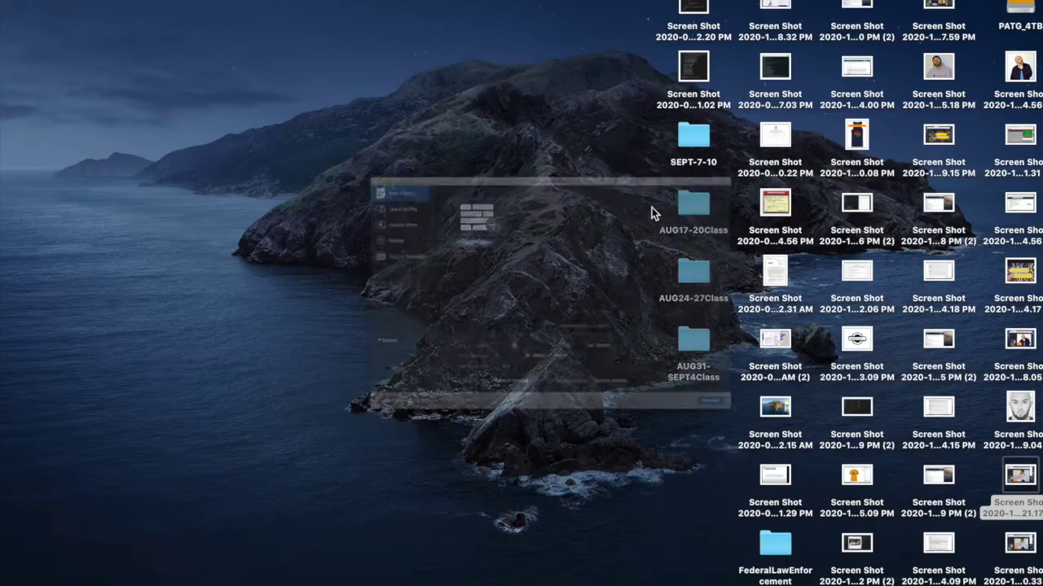
key(super+q)
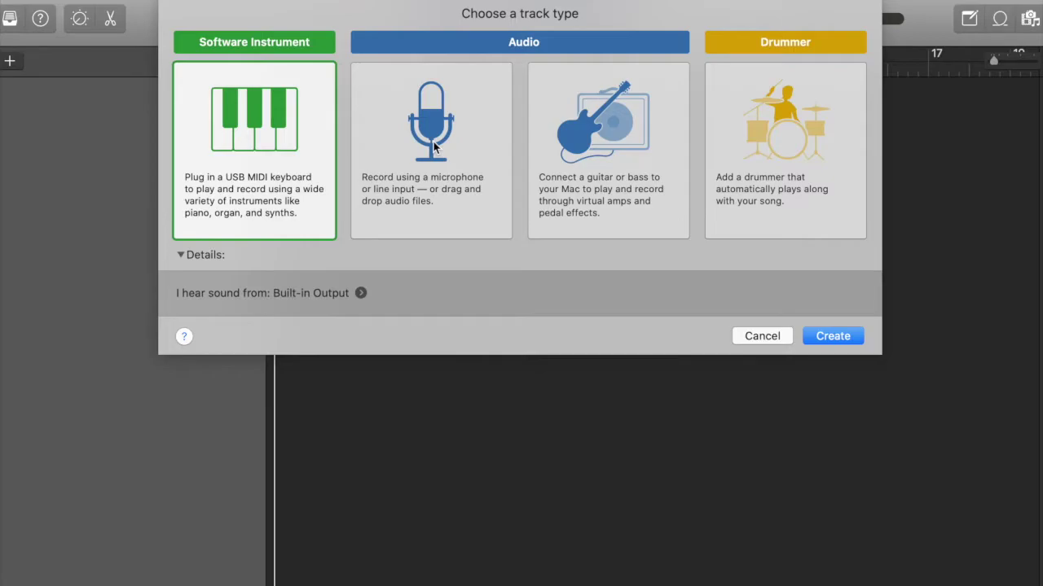
click(434, 146)
key(Return)
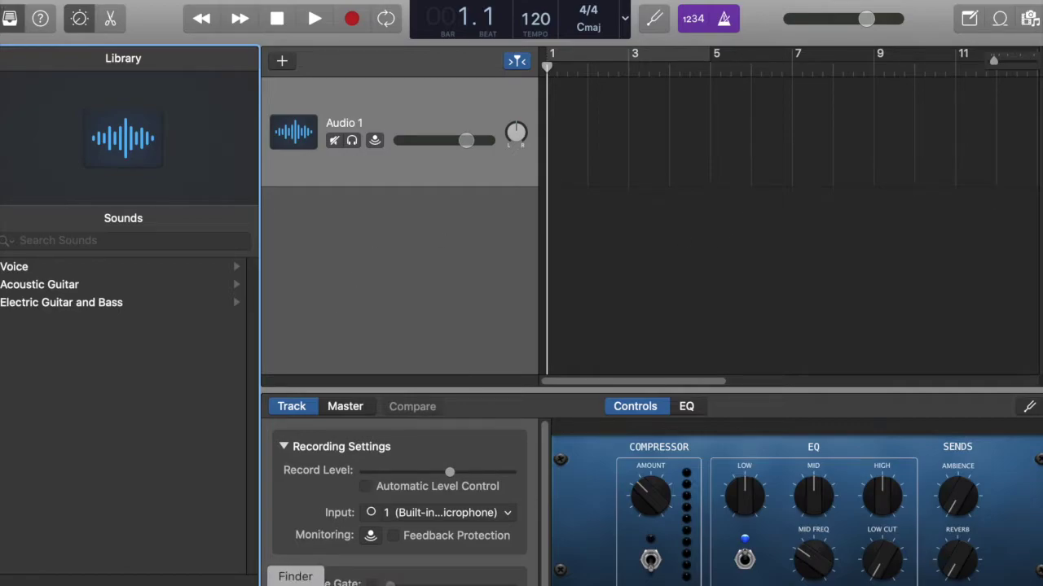
click(295, 583)
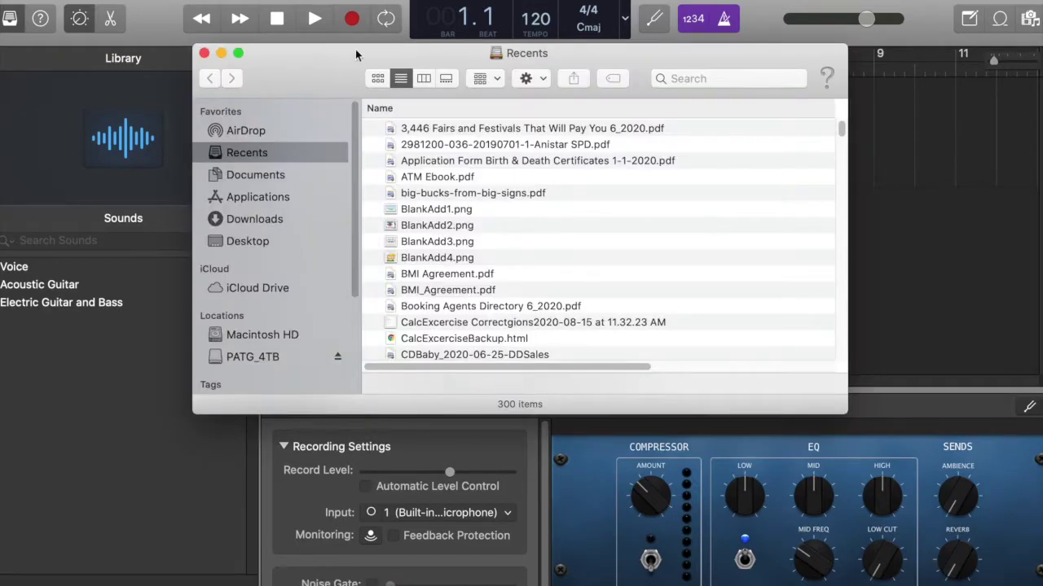
Move the Finder window aside and browse the PATG_4TB drive into the _MyBeats folder.
drag(355, 49, 144, 202)
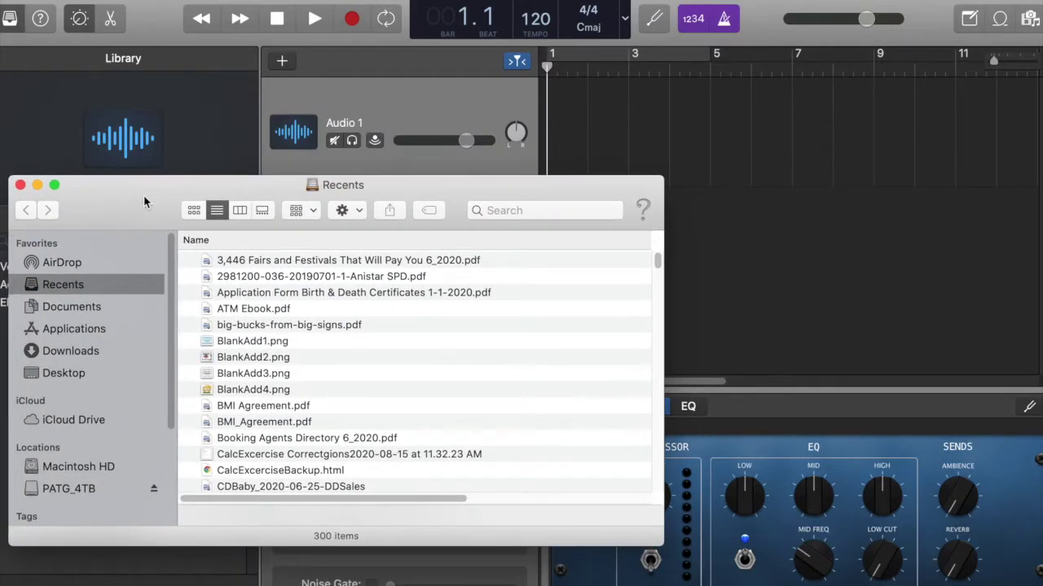
click(68, 493)
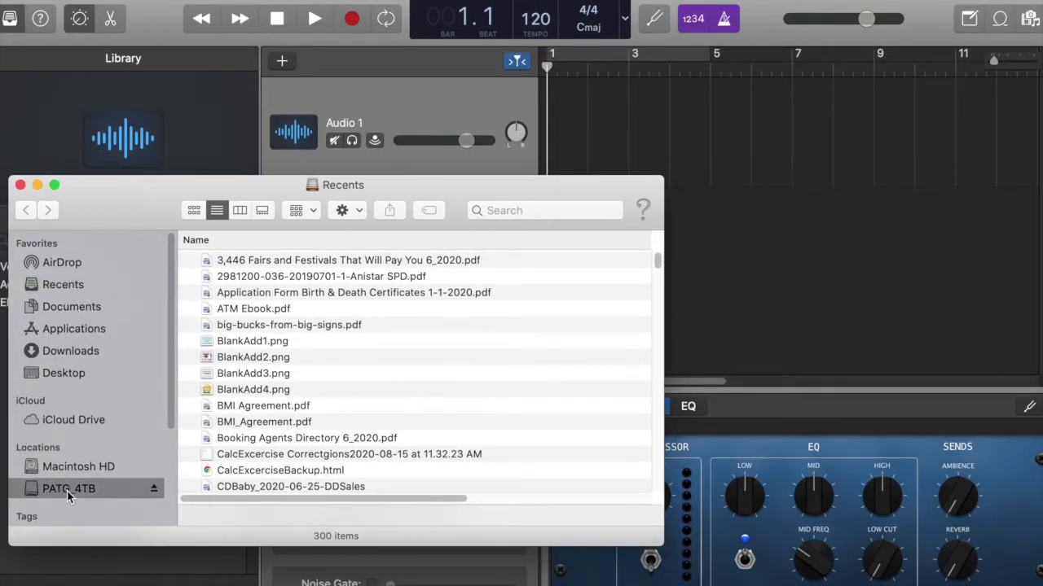
scroll(250, 427, down, 2)
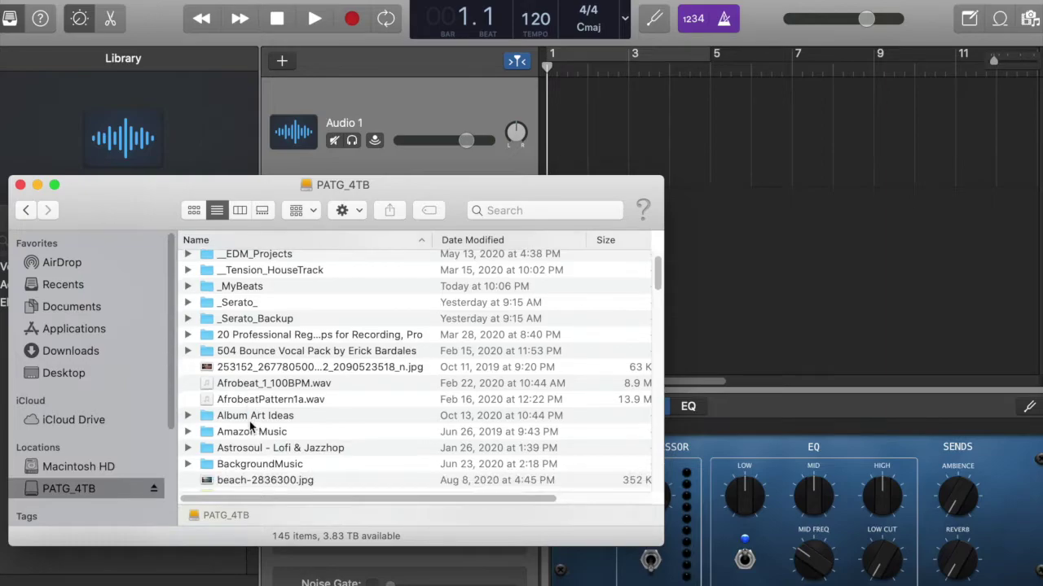
scroll(250, 427, down, 10)
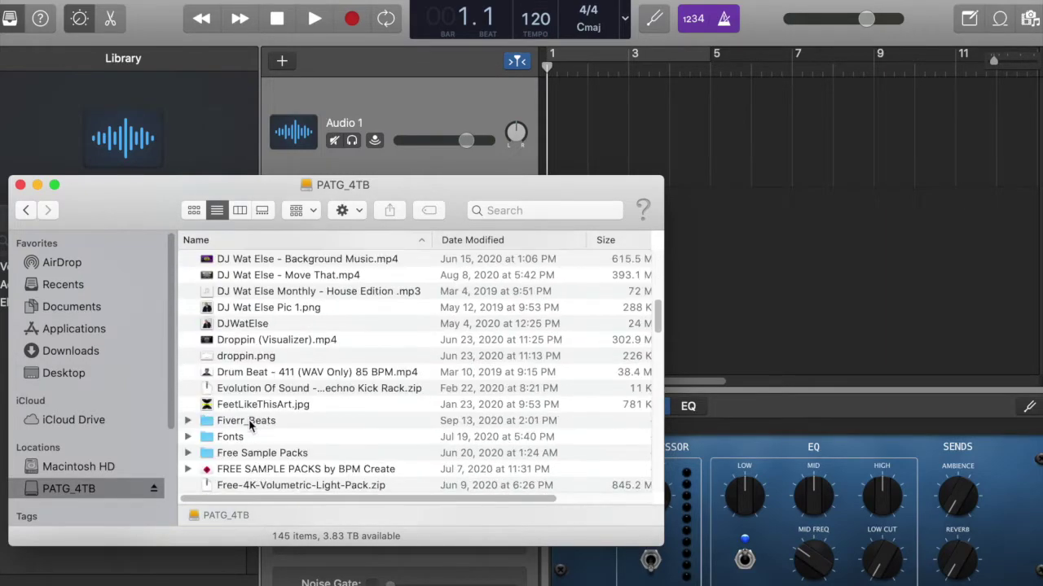
scroll(250, 427, down, 5)
scroll(250, 427, up, 12)
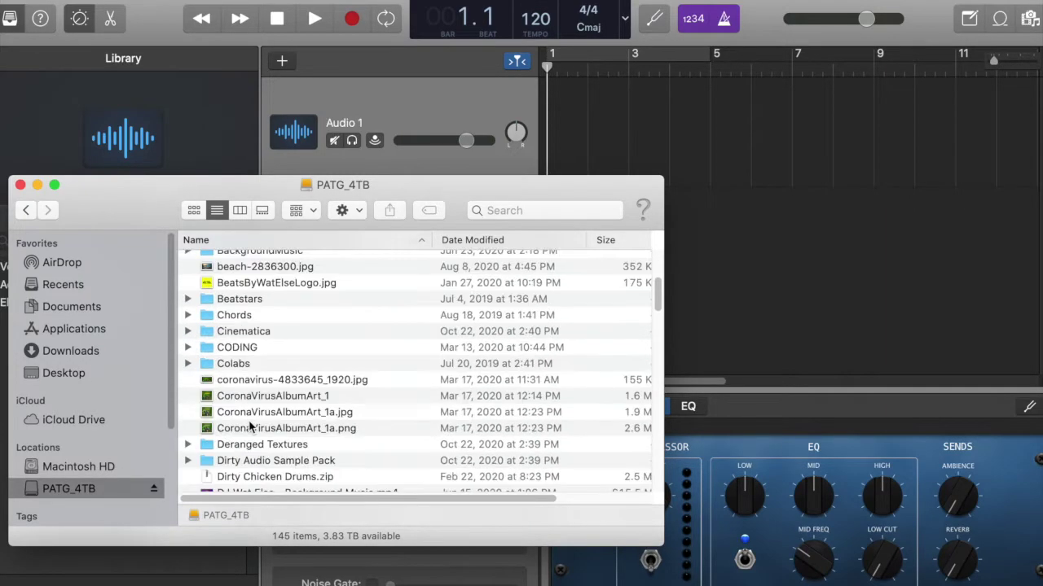
scroll(251, 427, up, 10)
click(251, 325)
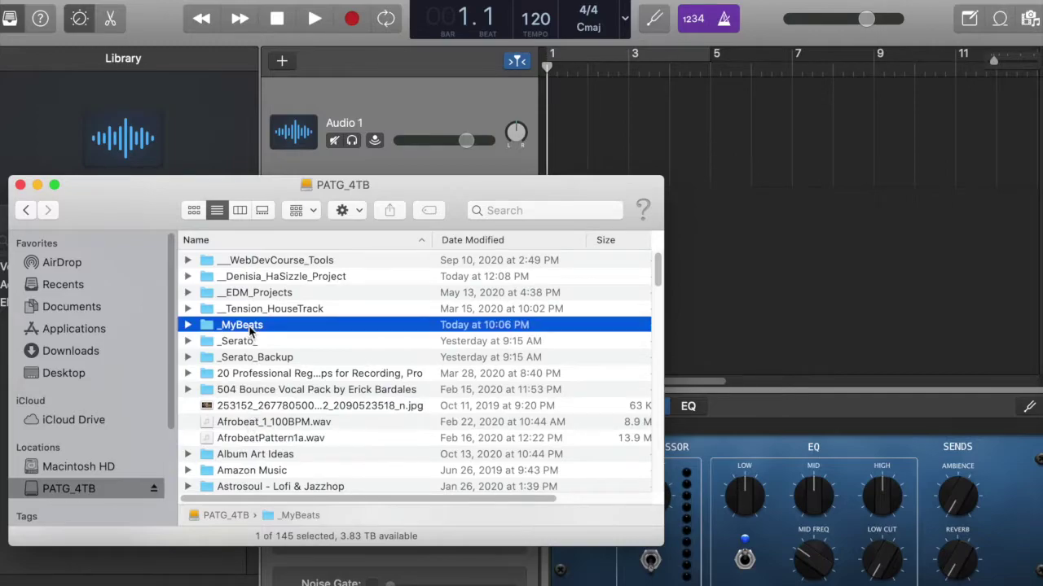
double_click(460, 324)
Open FreeHouseDrums, expand Free House Drum [Stems] and select Chants.wav.
double_click(301, 261)
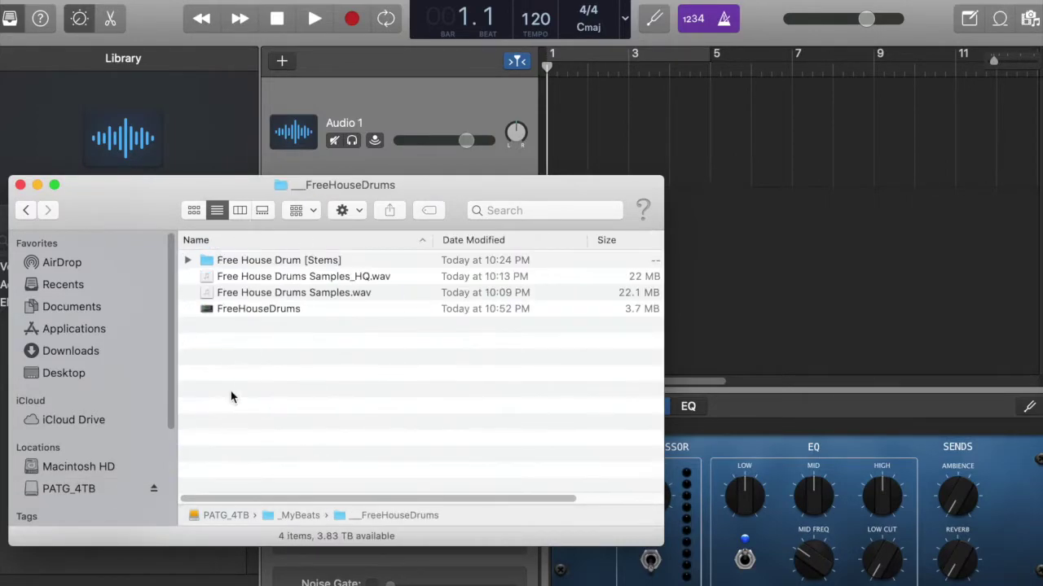
click(188, 260)
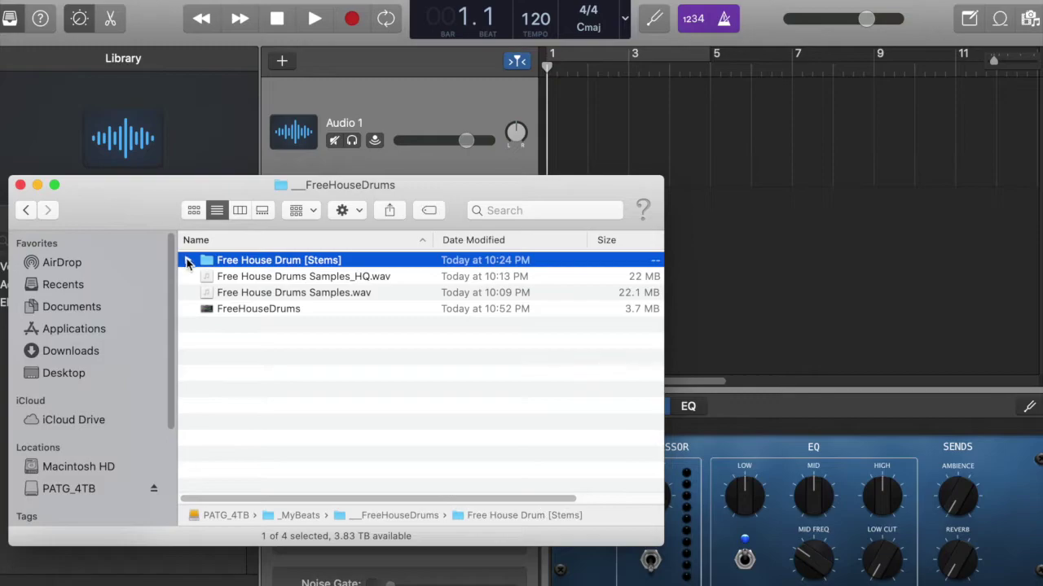
click(187, 261)
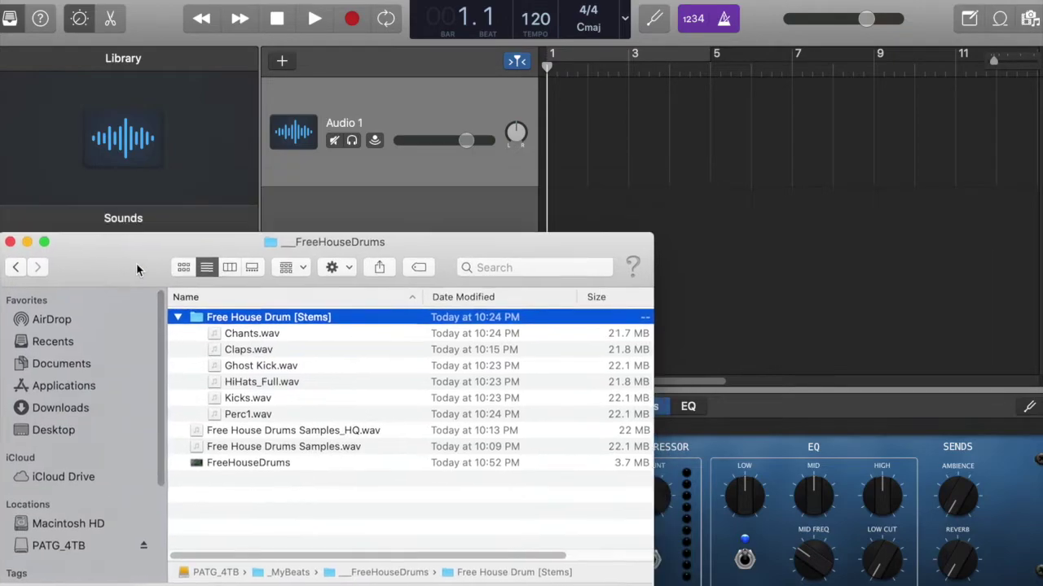
click(228, 361)
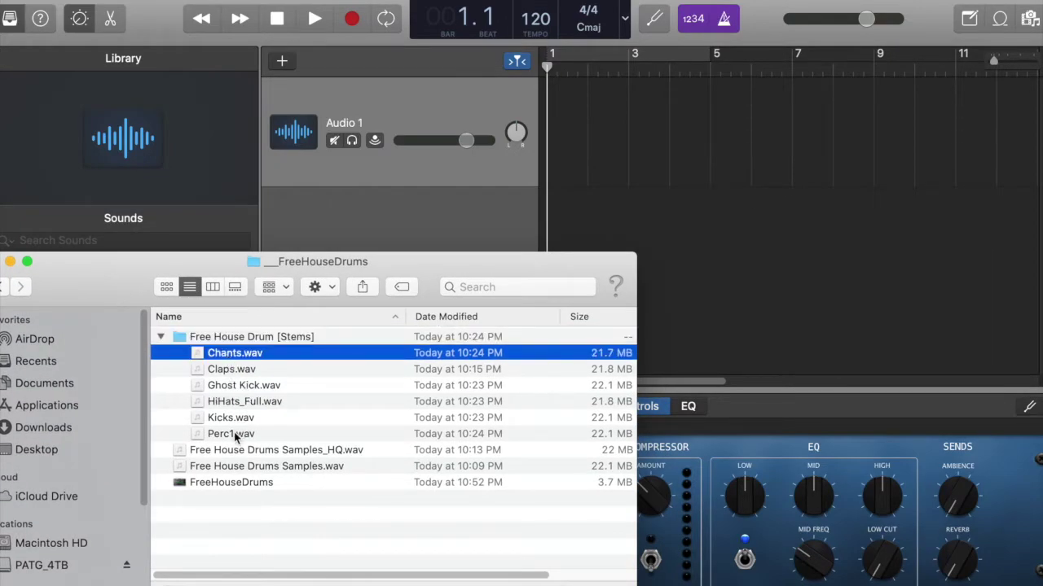
Select Chants.wav through Perc1.wav and drop the six stems onto the Audio 1 track.
shift+click(235, 434)
drag(213, 393, 551, 130)
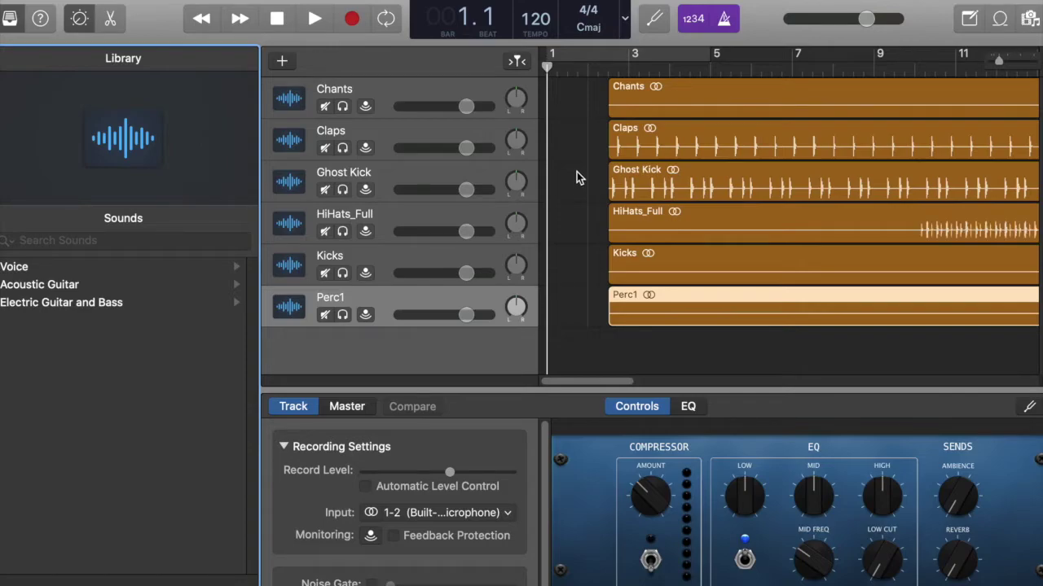
drag(587, 382, 666, 381)
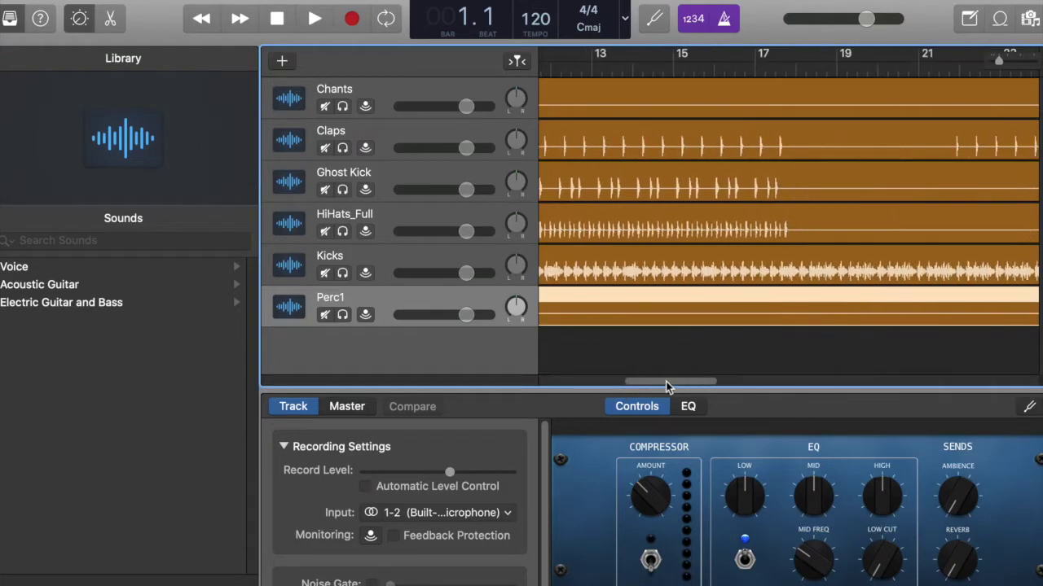
Set the project tempo to 125 BPM.
double_click(549, 23)
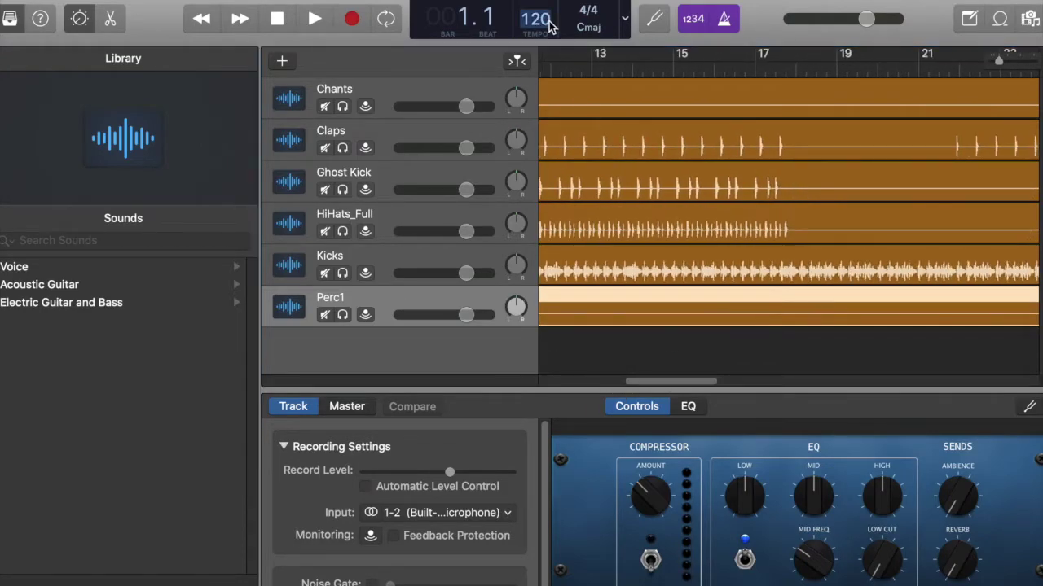
text(125)
key(Return)
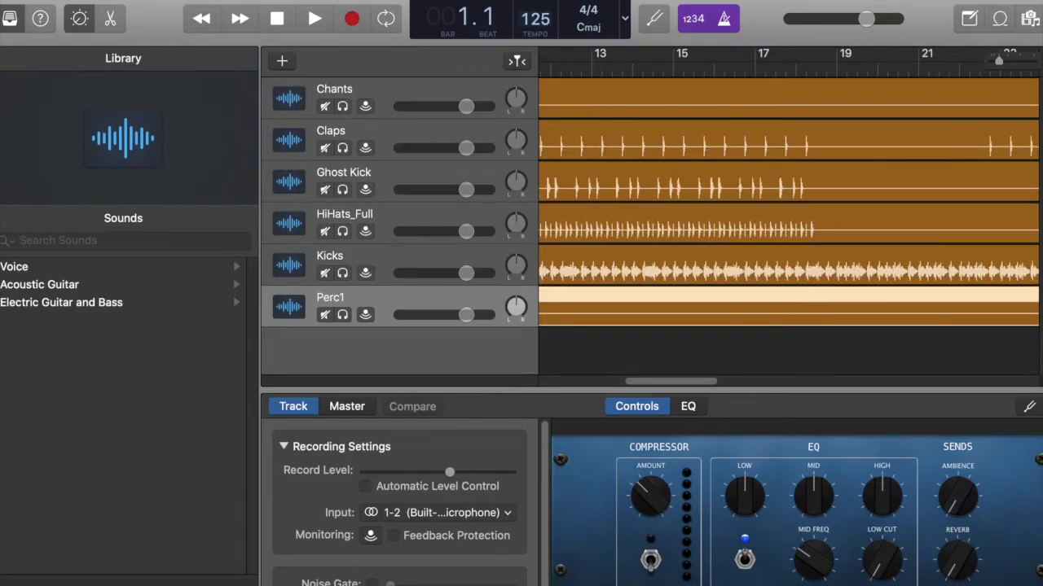
Select all six drum regions and shift them left so they start at bar 1.
drag(1013, 64, 940, 179)
mouse_move(1018, 61)
mouse_down()
mouse_move(1041, 62)
mouse_move(999, 154)
mouse_up()
click(986, 163)
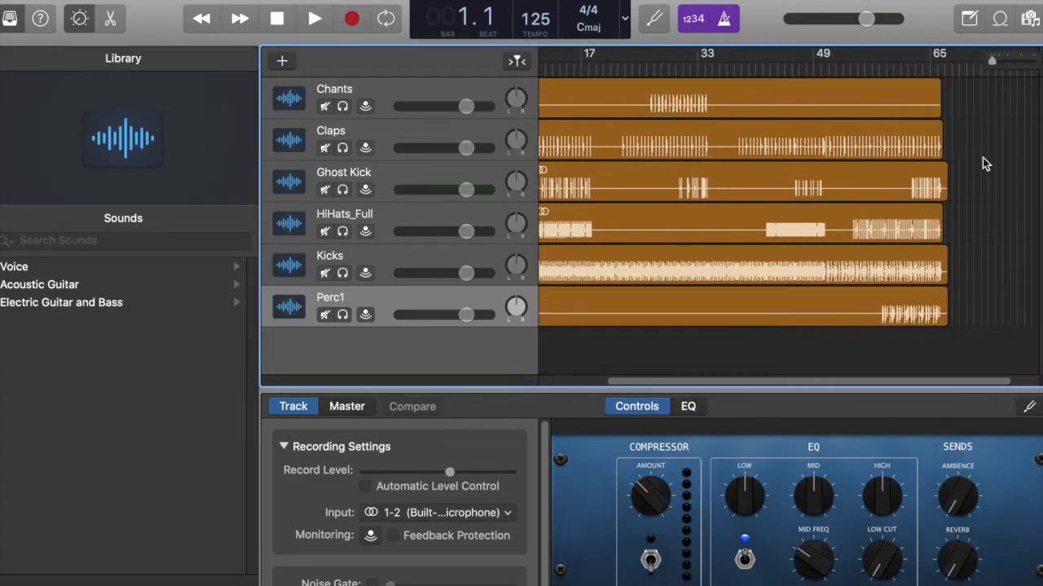
scroll(1017, 226, left, 5)
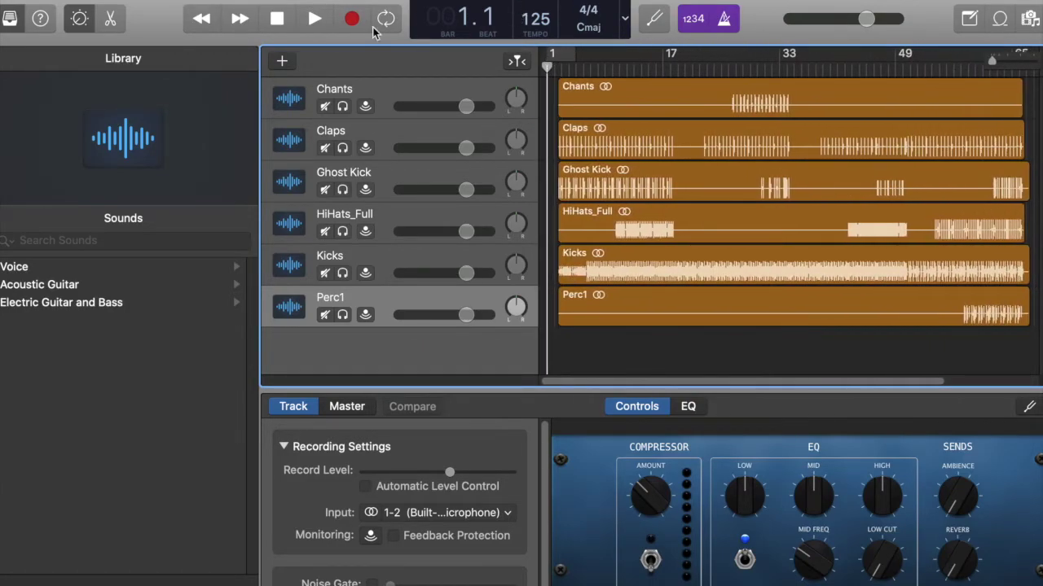
drag(629, 335, 622, 88)
drag(752, 86, 728, 85)
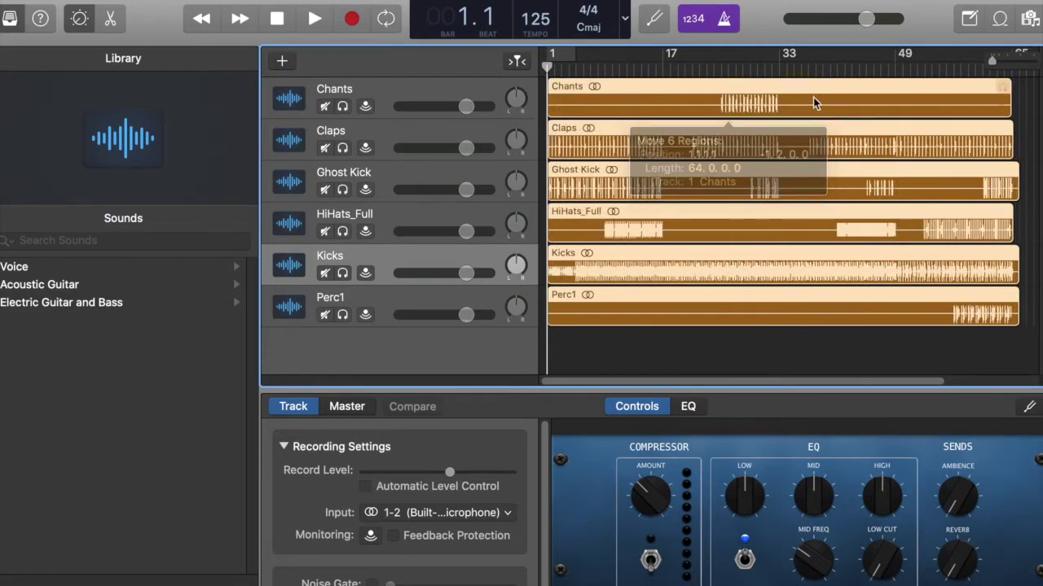
click(277, 23)
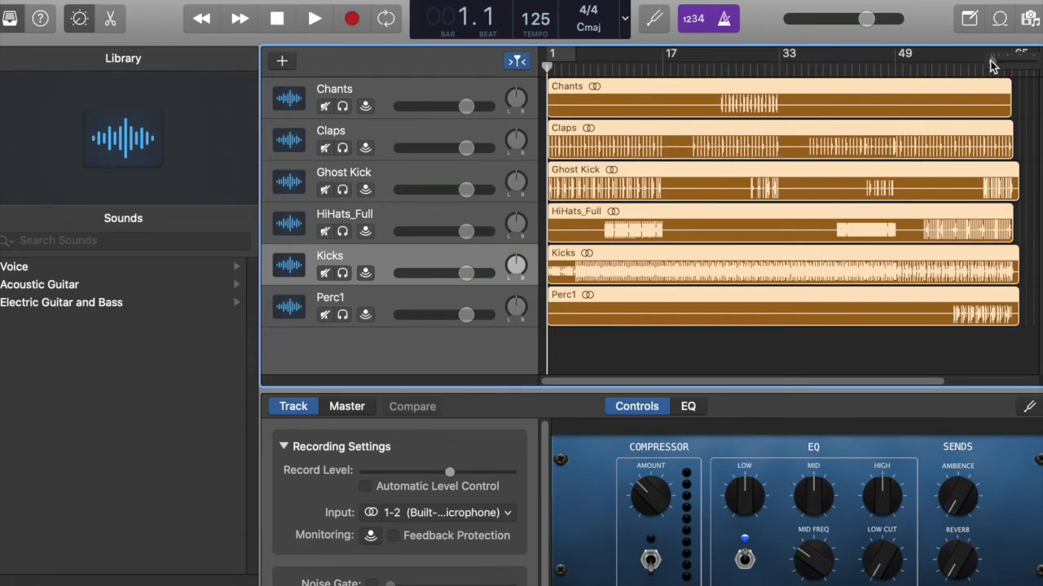
Zoom the timeline in to individual bars and place the playhead at the start of bar 5.
drag(991, 63, 997, 60)
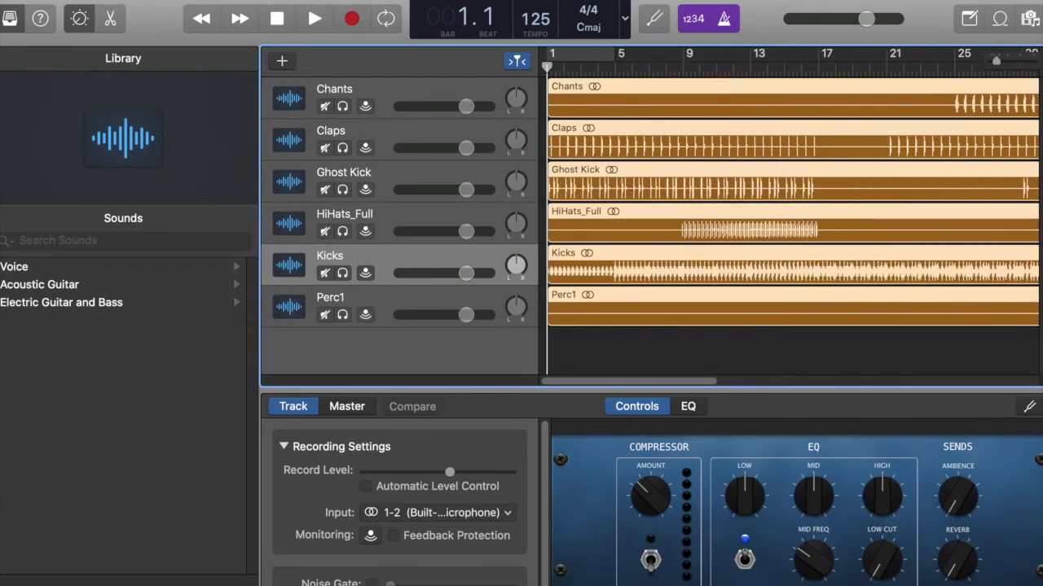
drag(1001, 64, 1008, 62)
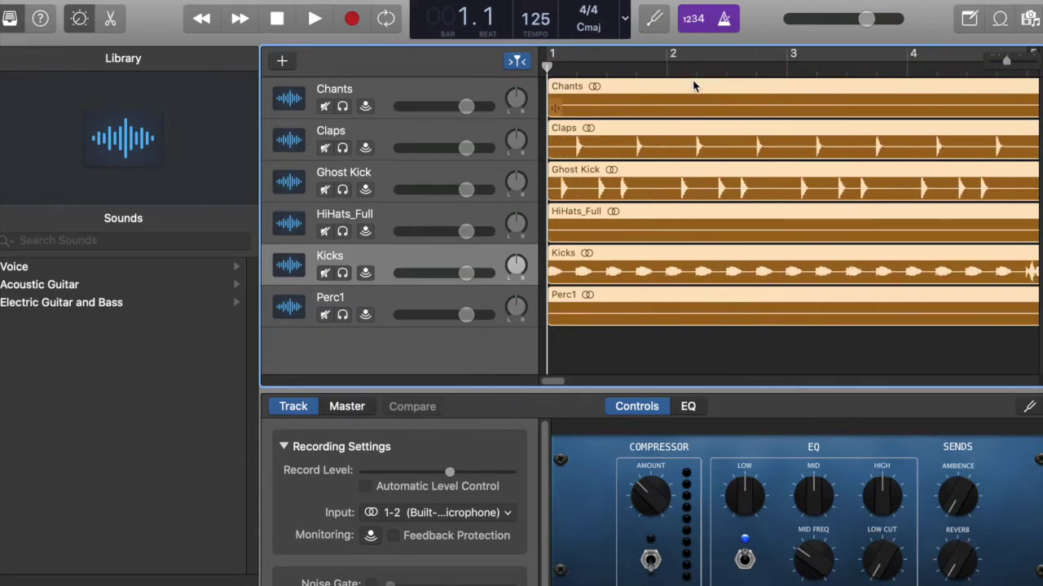
scroll(701, 82, right, 5)
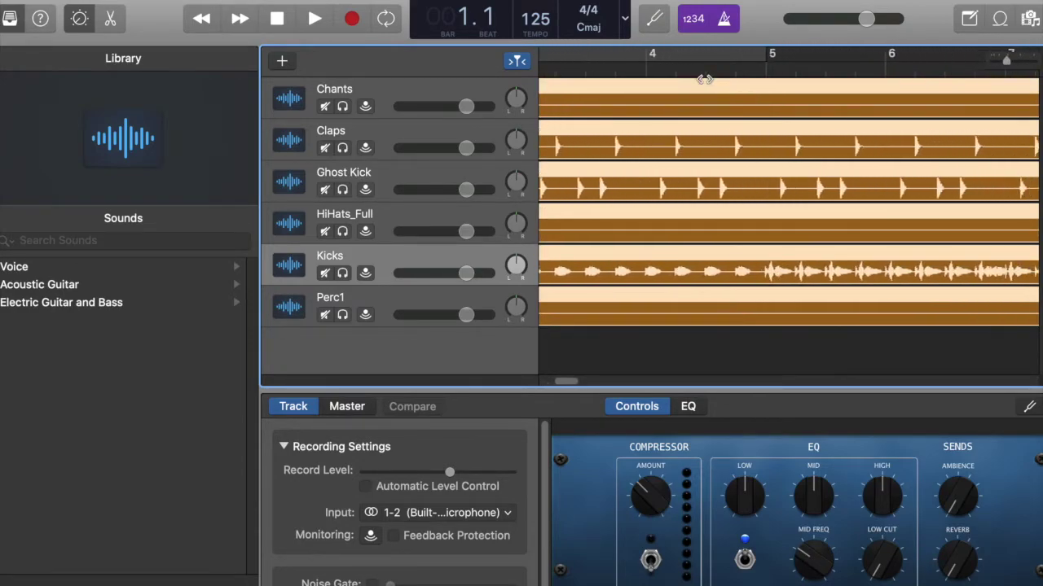
click(766, 69)
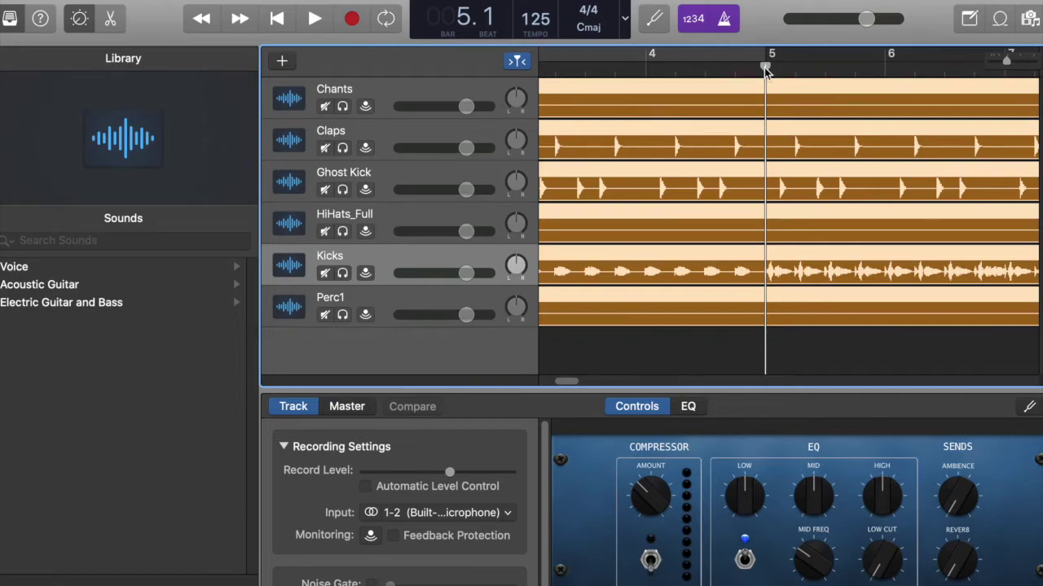
drag(765, 70, 839, 70)
scroll(839, 71, right, 6)
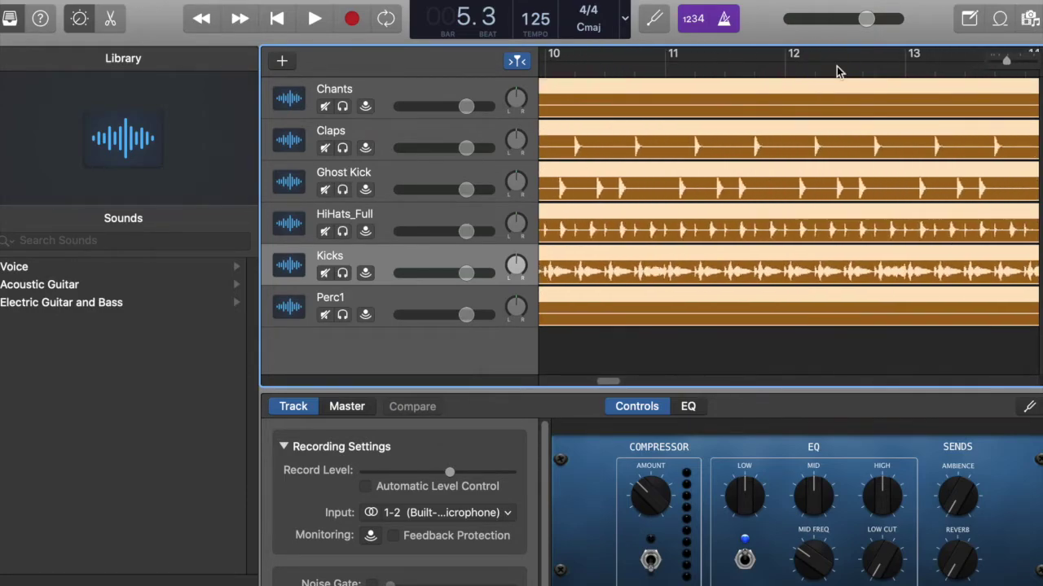
scroll(870, 86, left, 15)
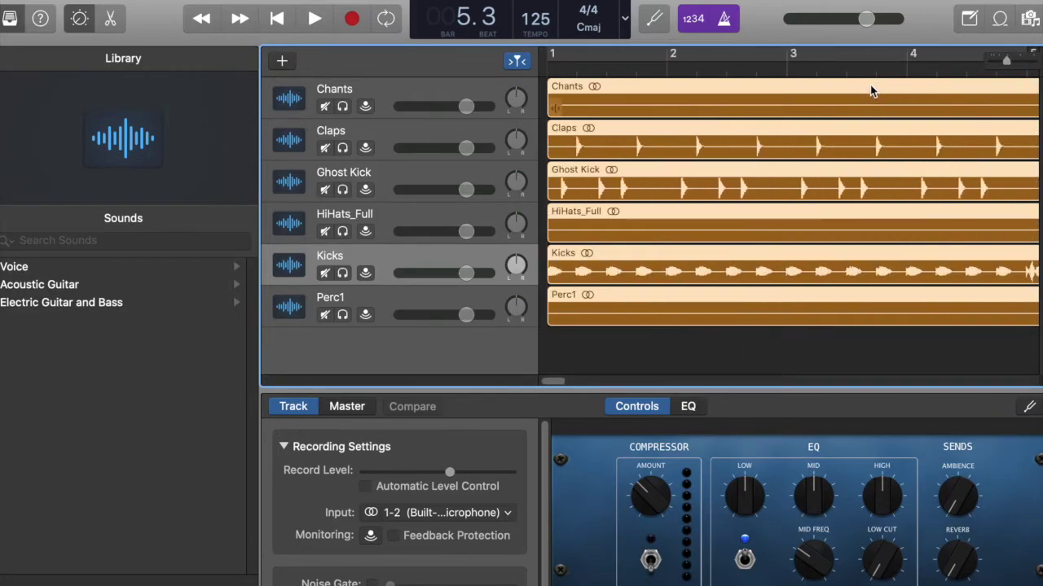
scroll(870, 86, right, 5)
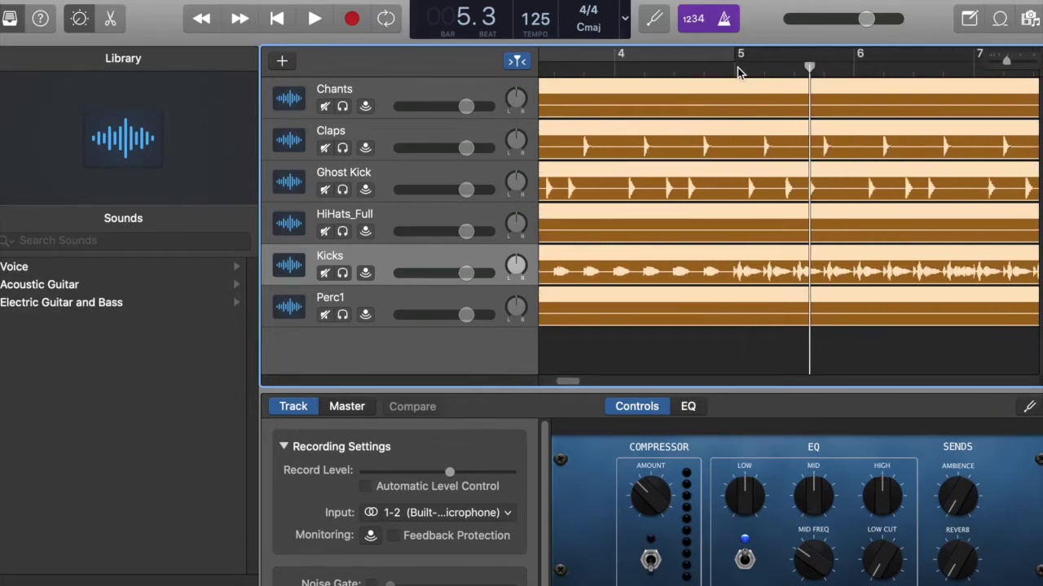
click(737, 72)
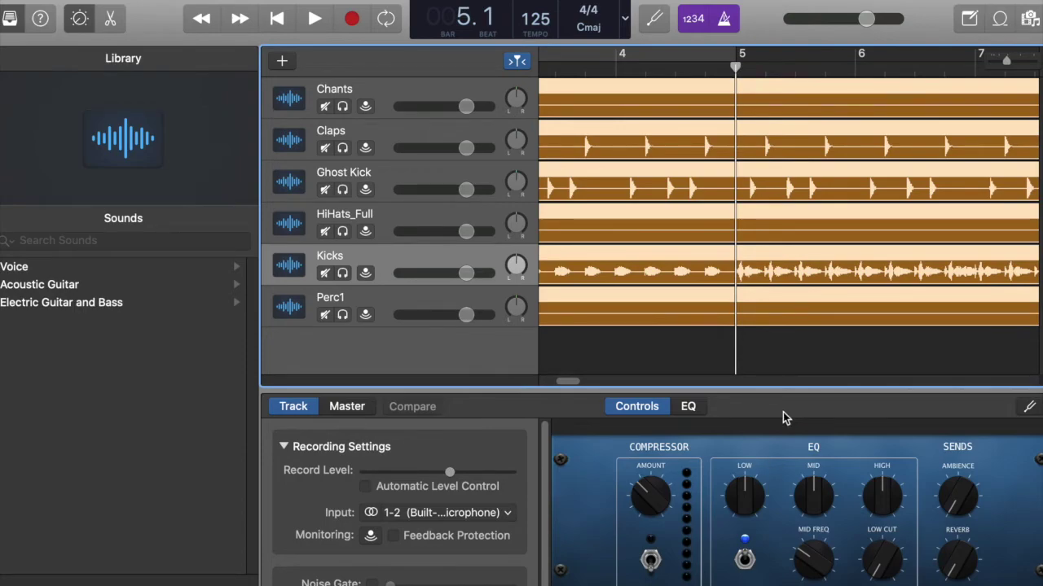
key(super+t)
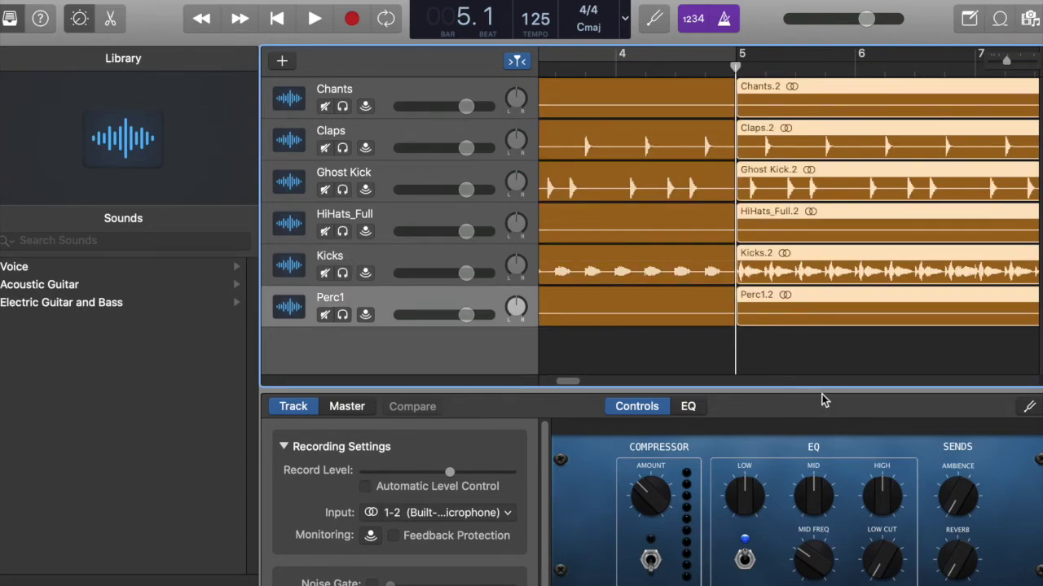
drag(809, 343, 844, 74)
key(Delete)
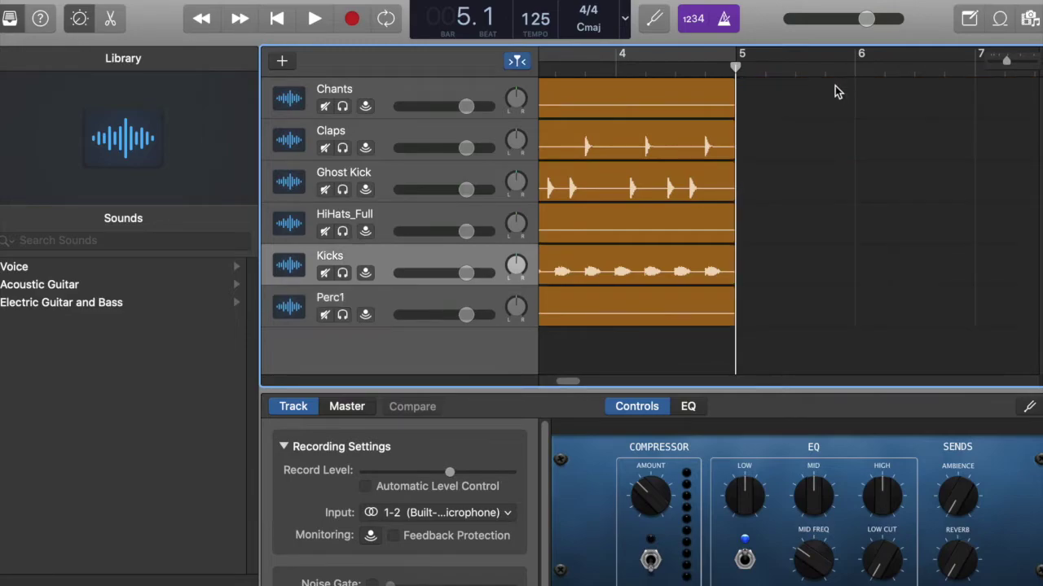
drag(1006, 63, 981, 65)
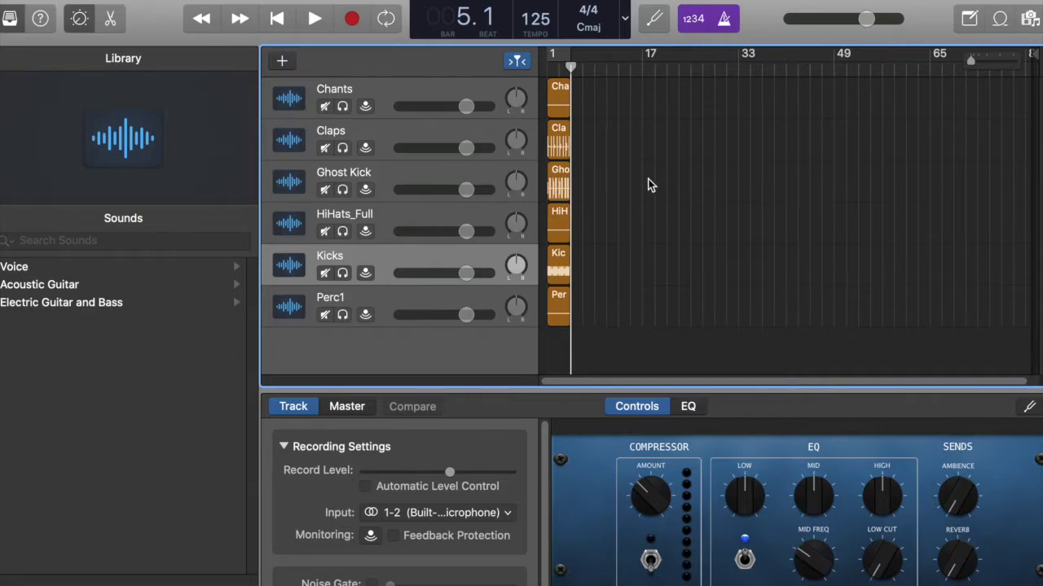
key(super+z)
key(super+z)
key(super+z)
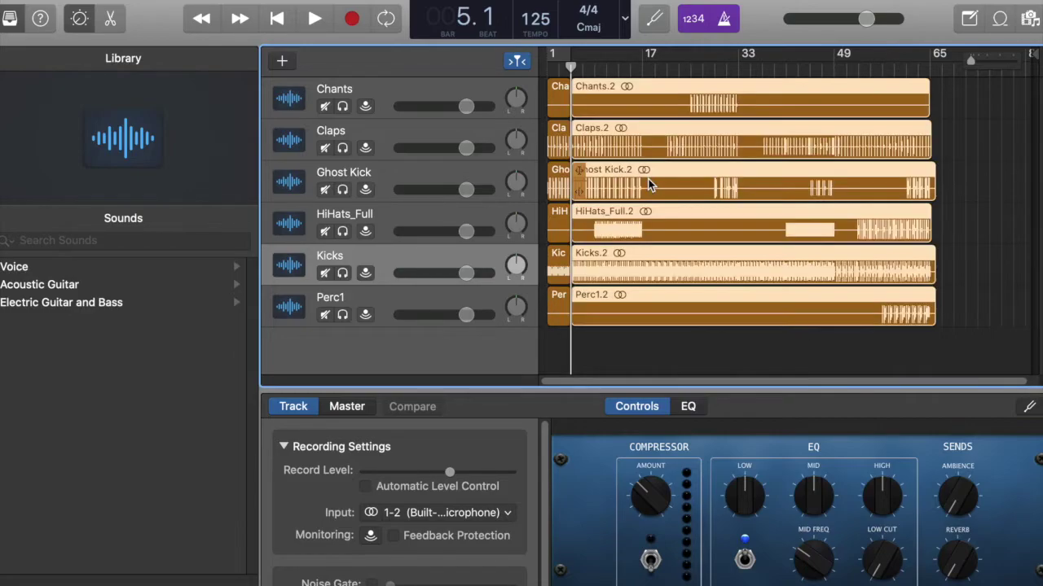
click(277, 18)
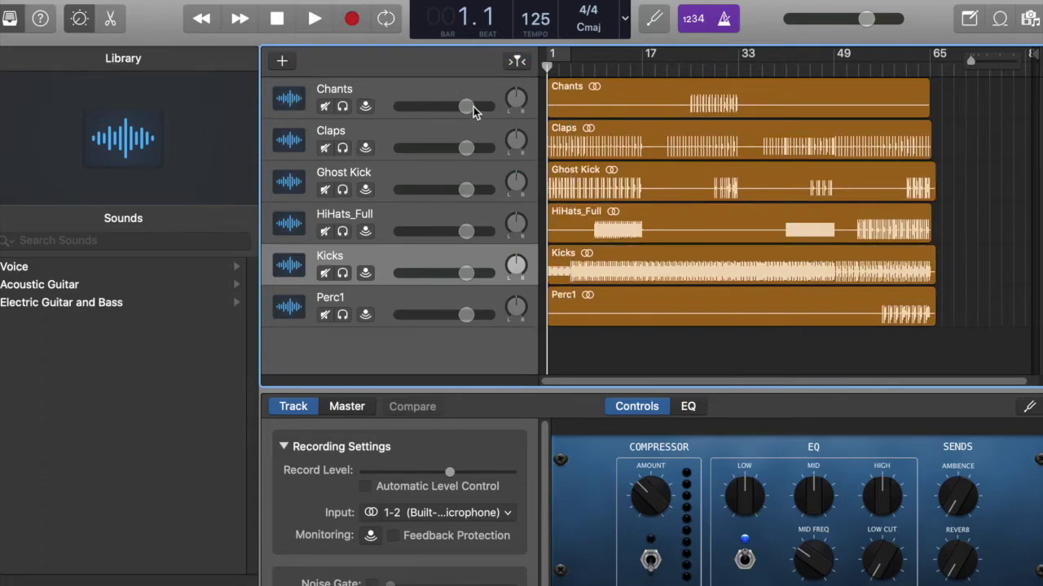
Move the Kicks track up under Claps and solo both Claps and Kicks.
drag(473, 107, 462, 151)
drag(414, 258, 434, 163)
click(342, 143)
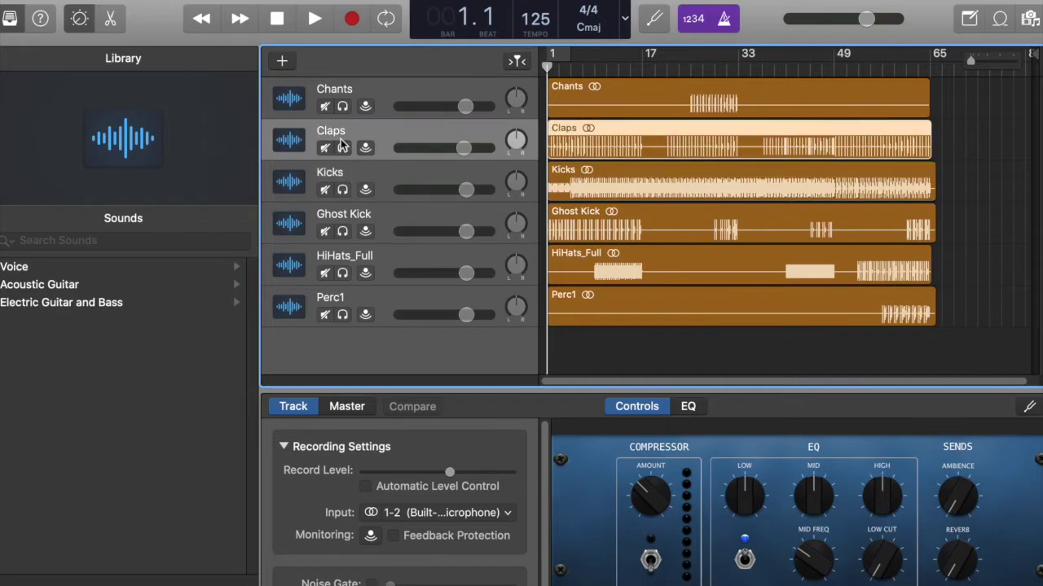
click(342, 147)
click(342, 189)
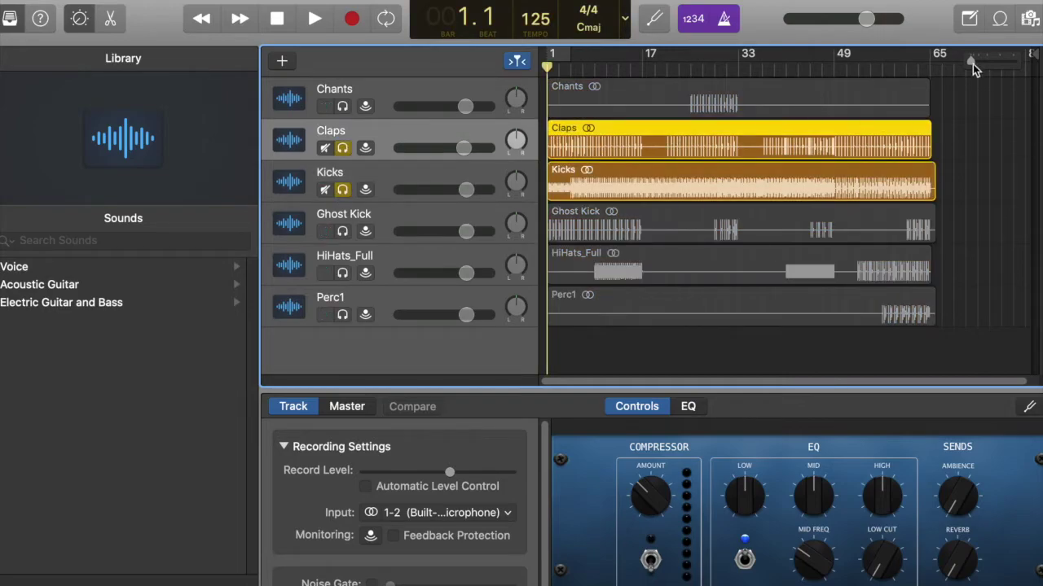
Lower the Claps track volume to -1.8 dB.
drag(973, 62, 994, 61)
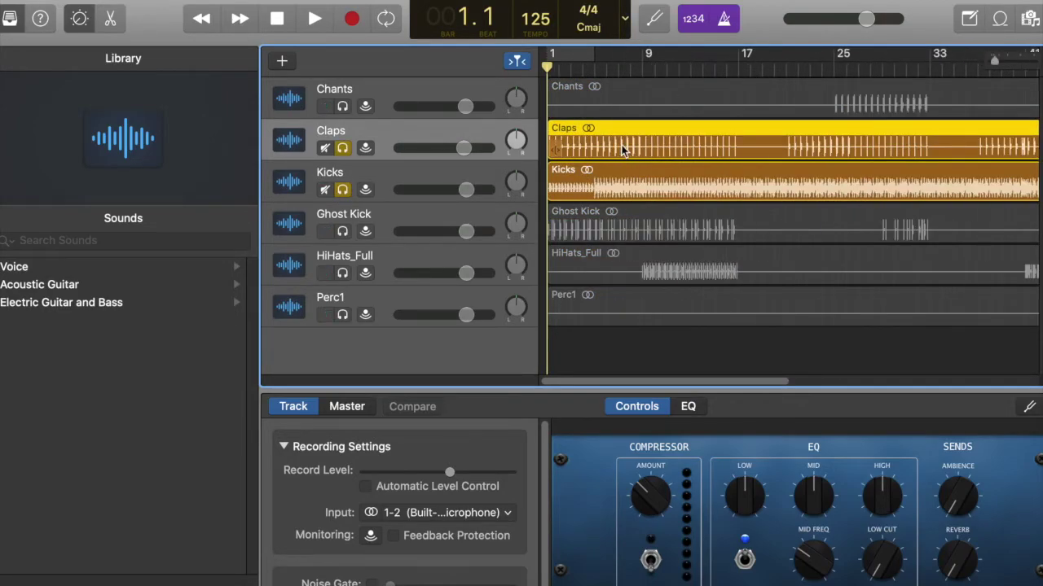
drag(464, 147, 458, 154)
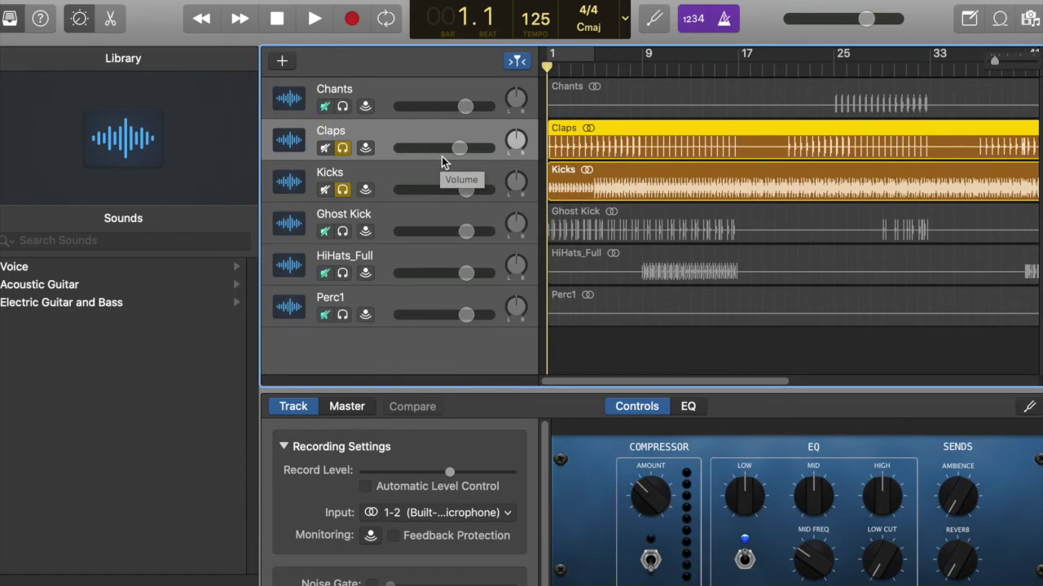
click(454, 86)
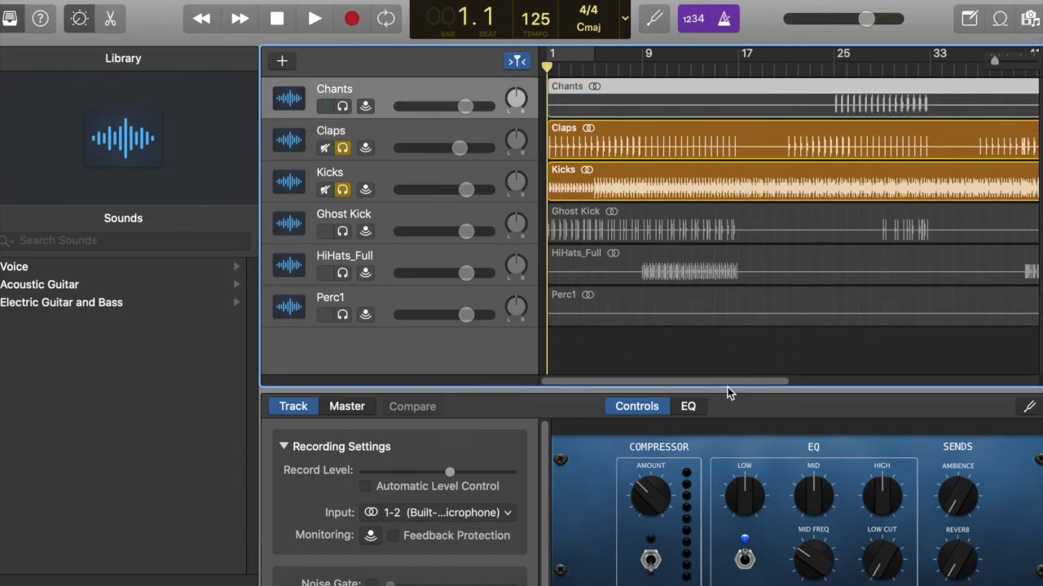
Turn off solo on the Claps and Kicks tracks.
drag(722, 381, 913, 386)
click(345, 150)
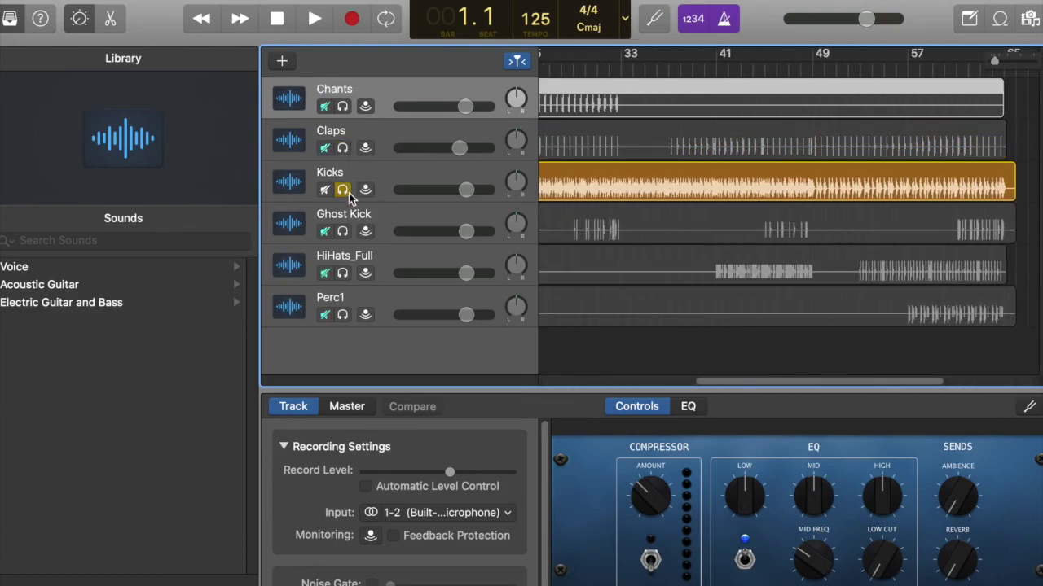
click(347, 191)
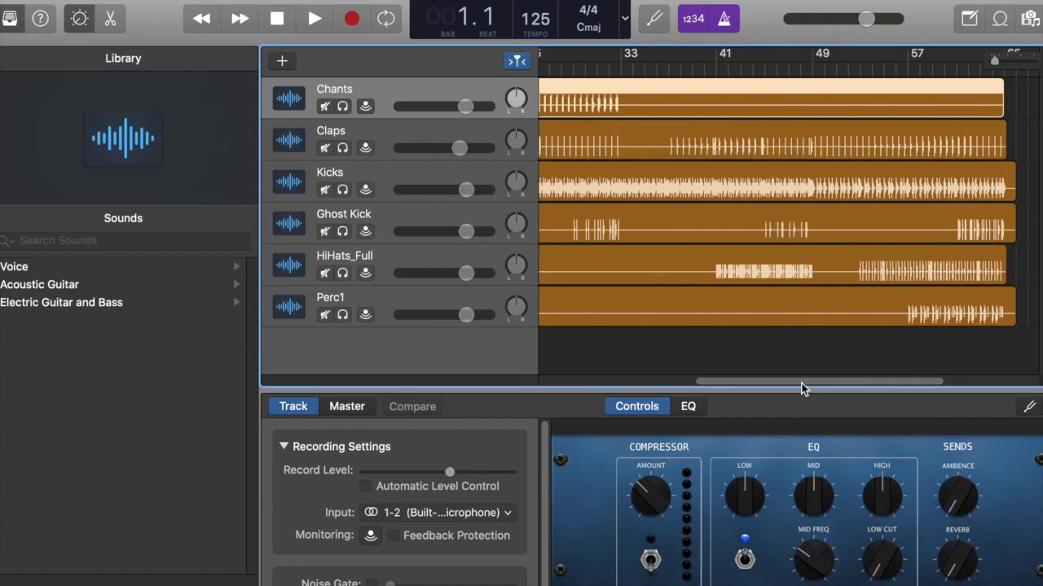
drag(803, 389, 625, 382)
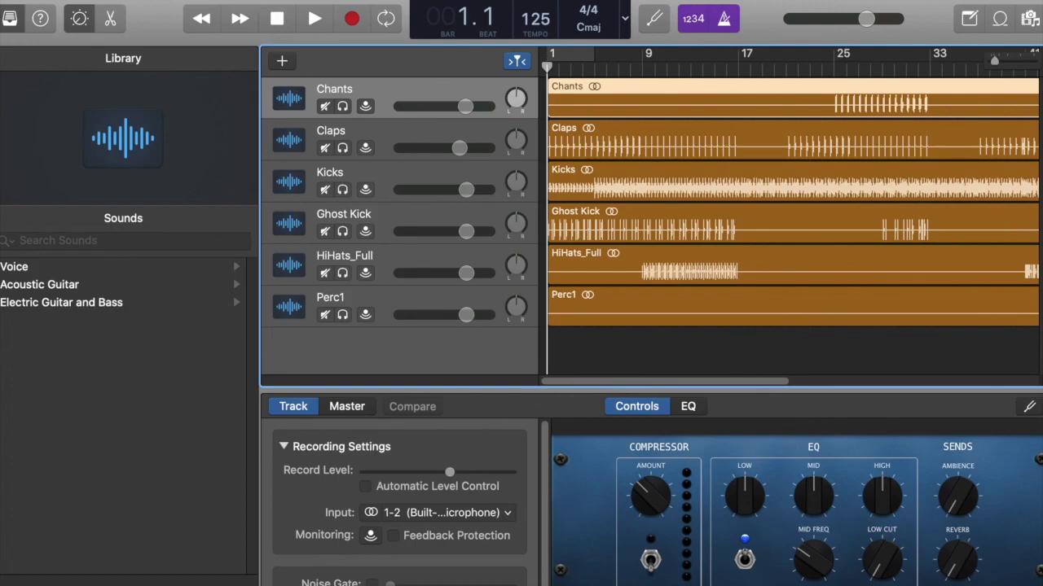